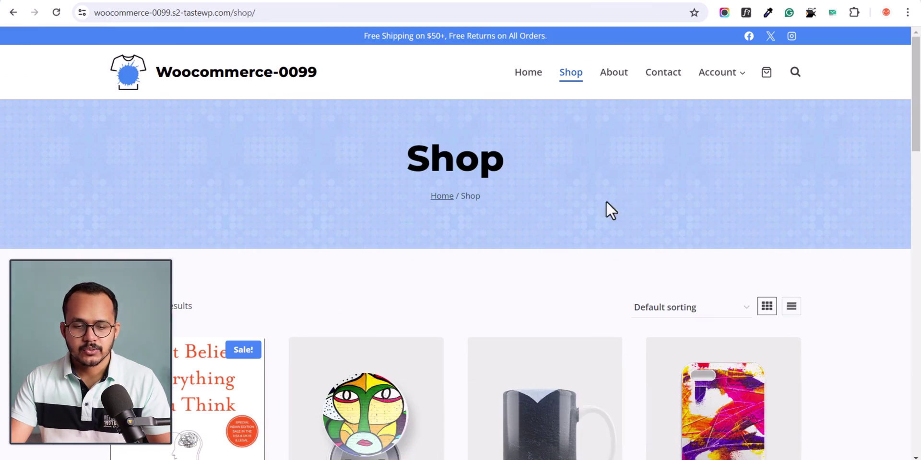
Add the $30 Ebook from its product page to the cart and view the cart
scroll(443, 220, "down", 5)
left_click(142, 256)
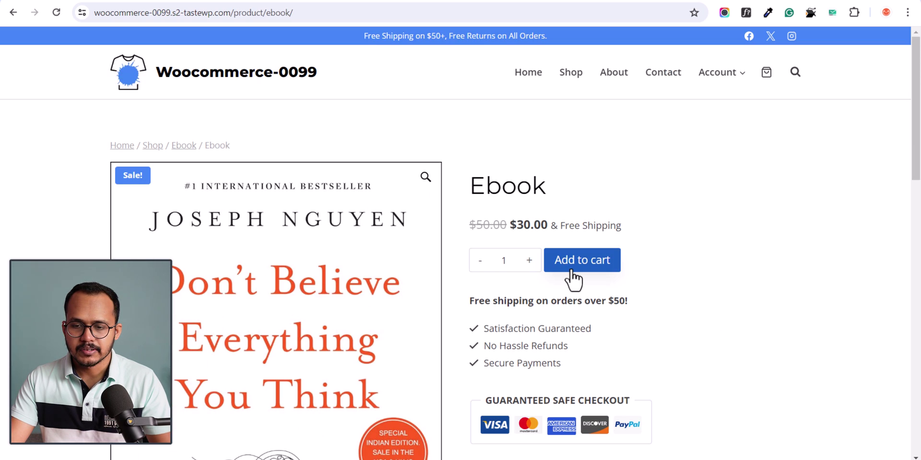
left_click(572, 271)
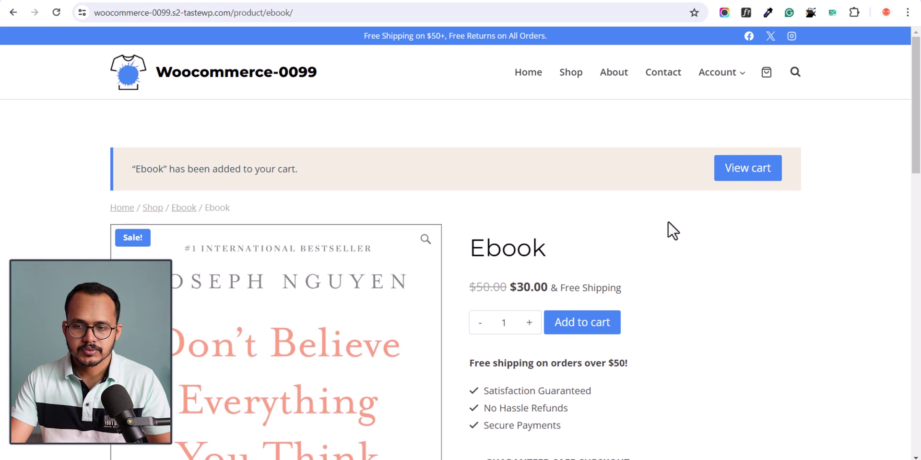
left_click(737, 169)
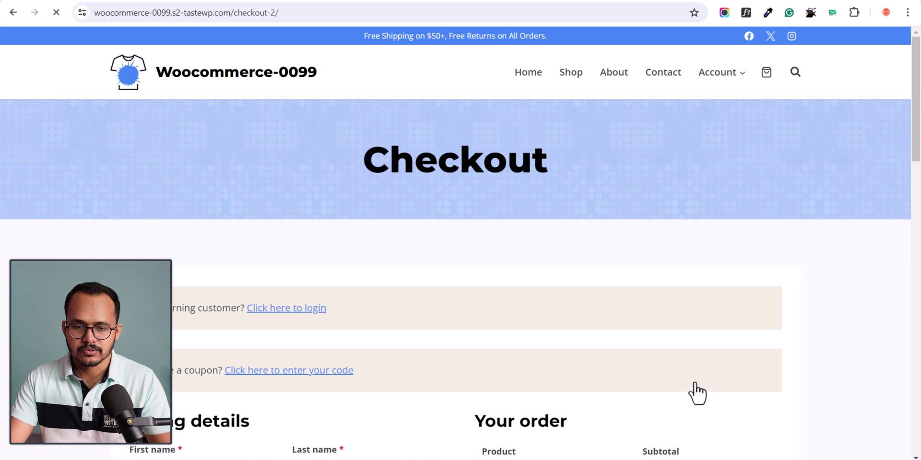
At checkout, fill in the billing details with cash on delivery as payment
scroll(778, 255, "down", 4)
scroll(399, 230, "down", 1)
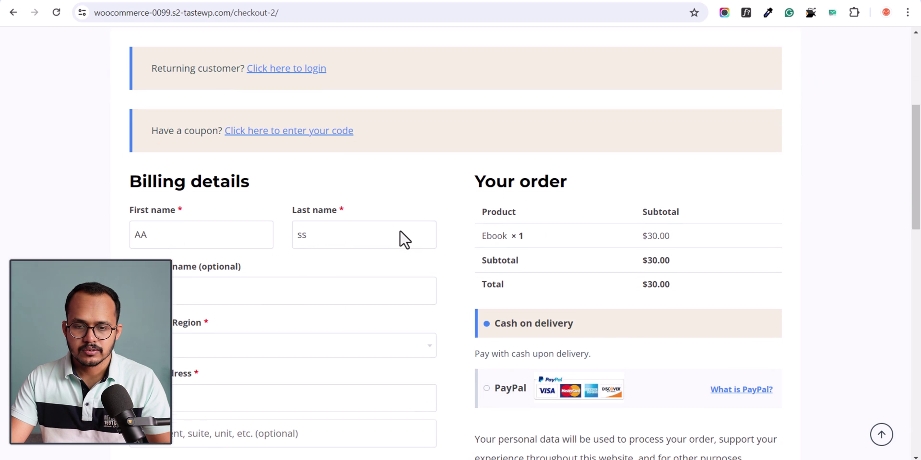
scroll(432, 255, "down", 4)
scroll(417, 264, "down", 5)
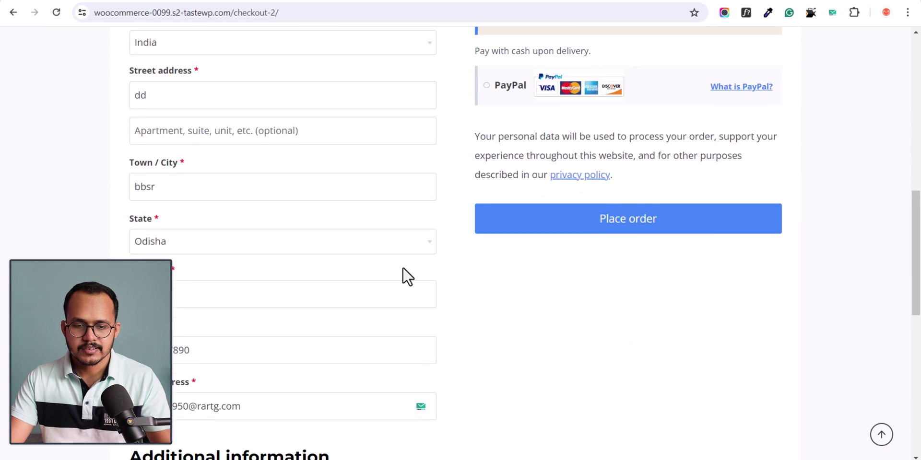
left_click(415, 290)
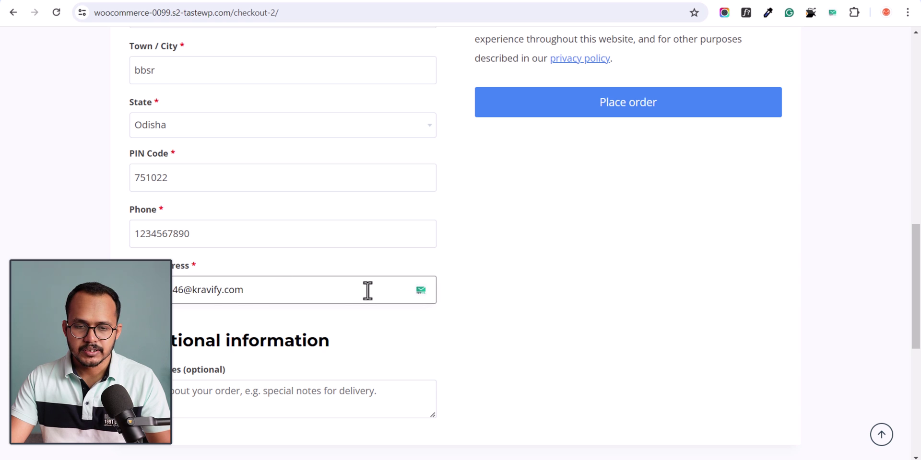
scroll(734, 290, "up", 5)
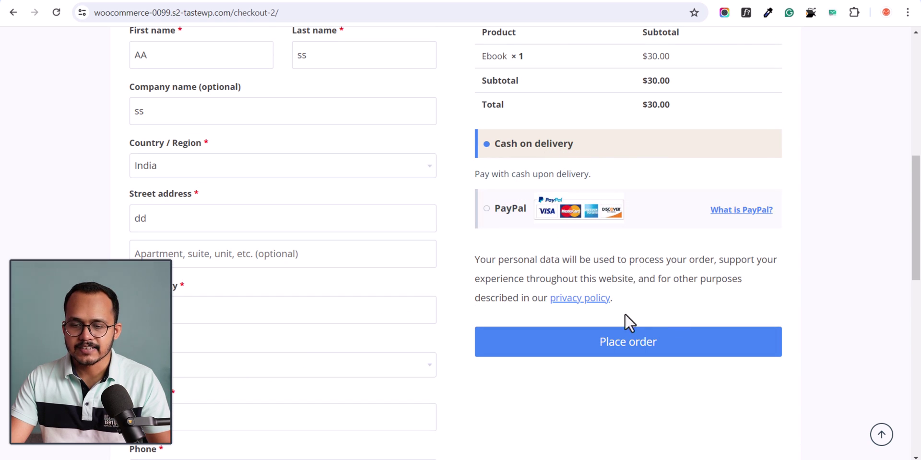
Place the $30 Ebook order and review the confirmation
left_click(624, 350)
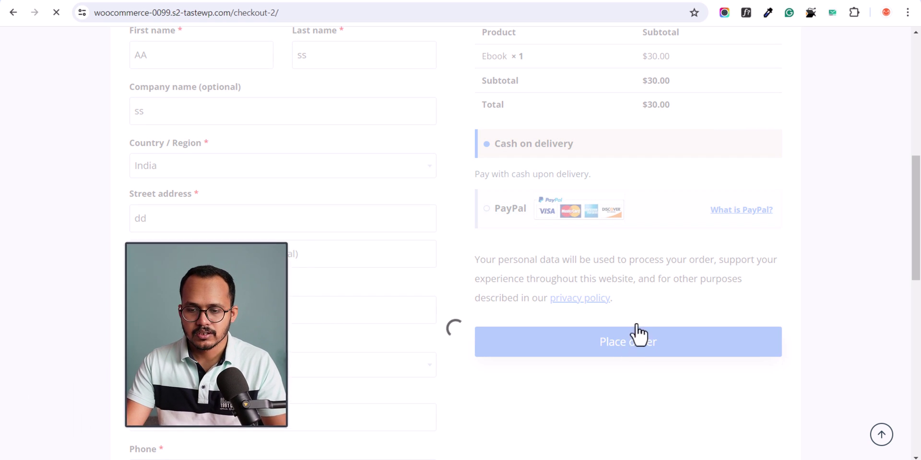
scroll(701, 226, "down", 1)
scroll(701, 220, "down", 5)
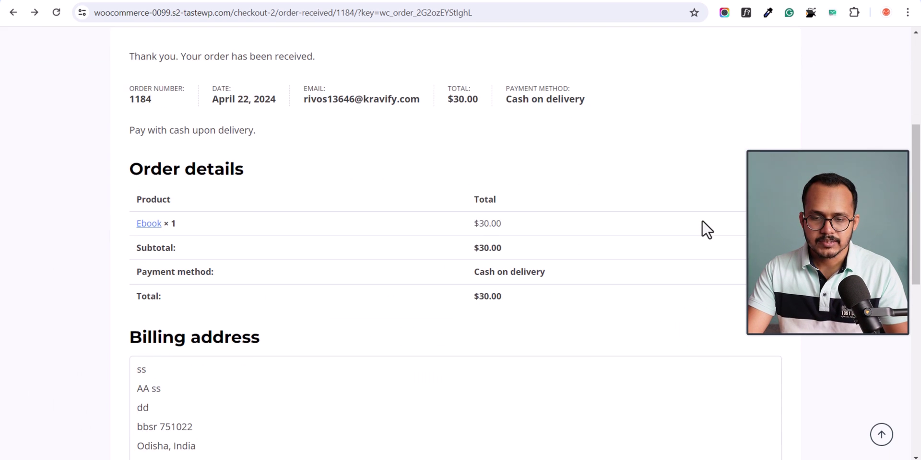
scroll(702, 227, "up", 6)
Check My account > Downloads, which still shows no downloads available
mouse_move(744, 73)
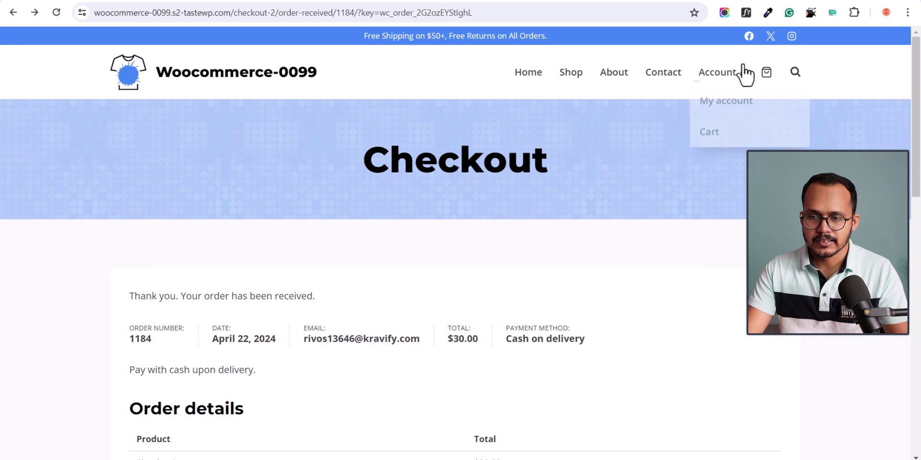
left_click(731, 98)
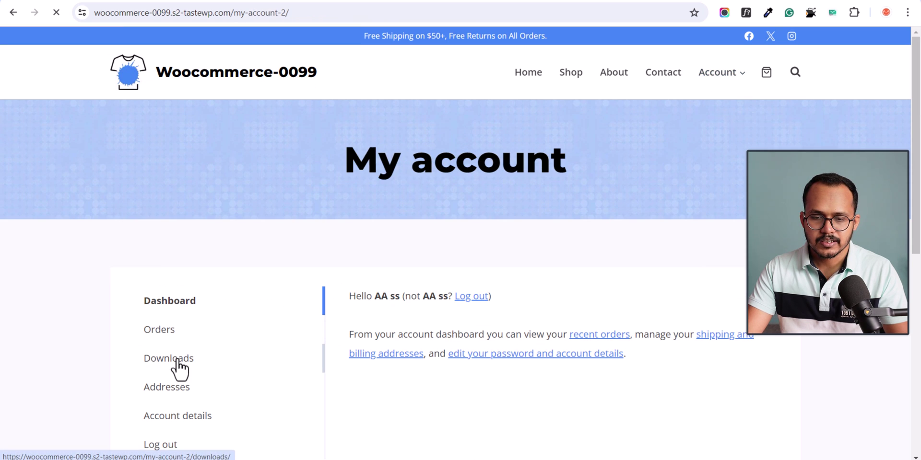
left_click(178, 370)
scroll(664, 250, "down", 4)
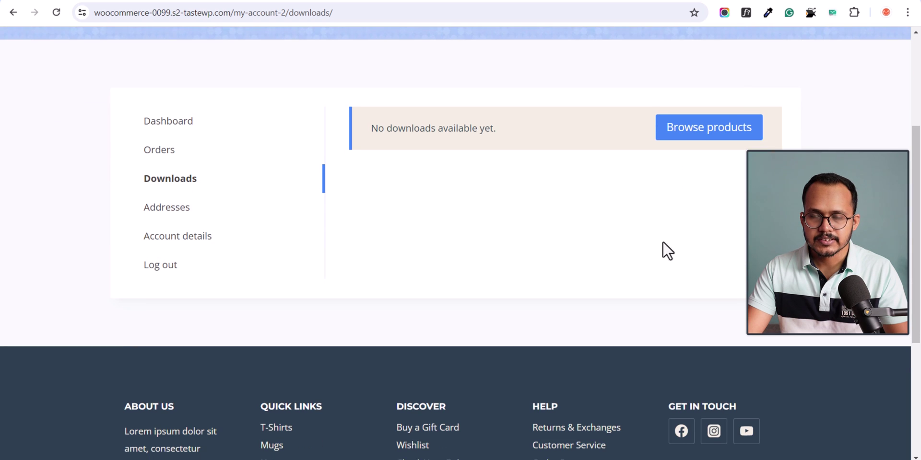
scroll(664, 251, "up", 4)
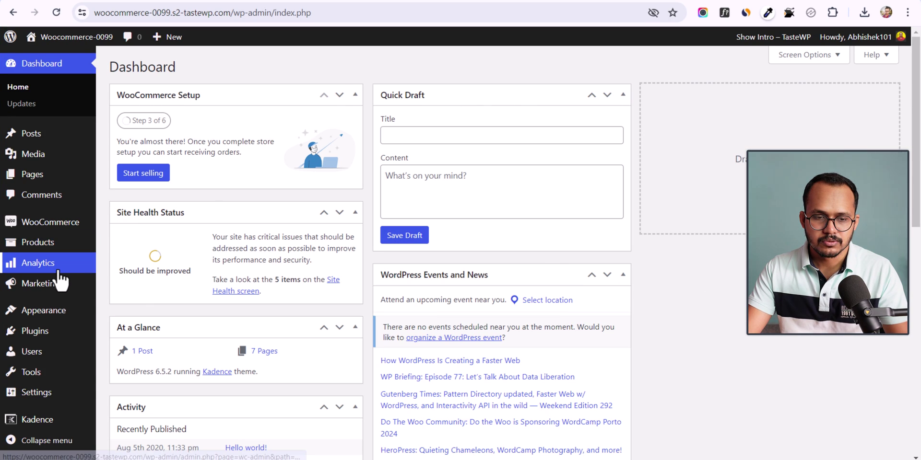
In WooCommerce Orders, bulk-change the newest Ebook order's status to Completed
mouse_move(67, 225)
left_click(118, 243)
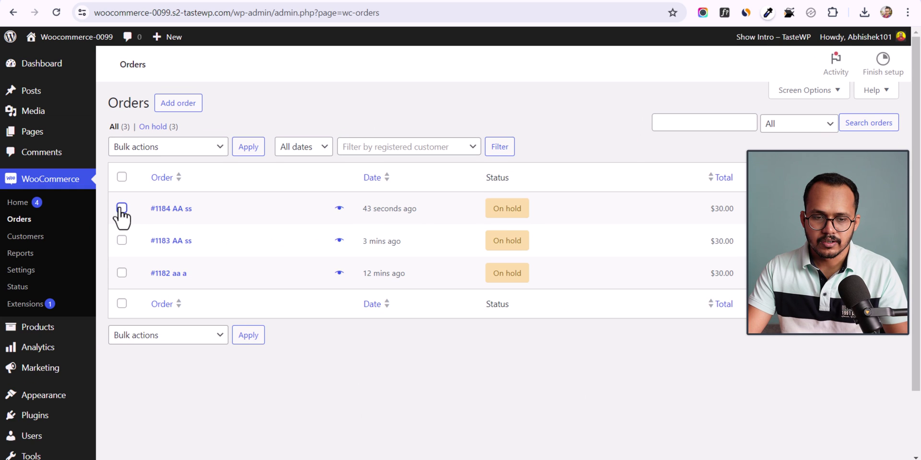
left_click(122, 210)
left_click(180, 172)
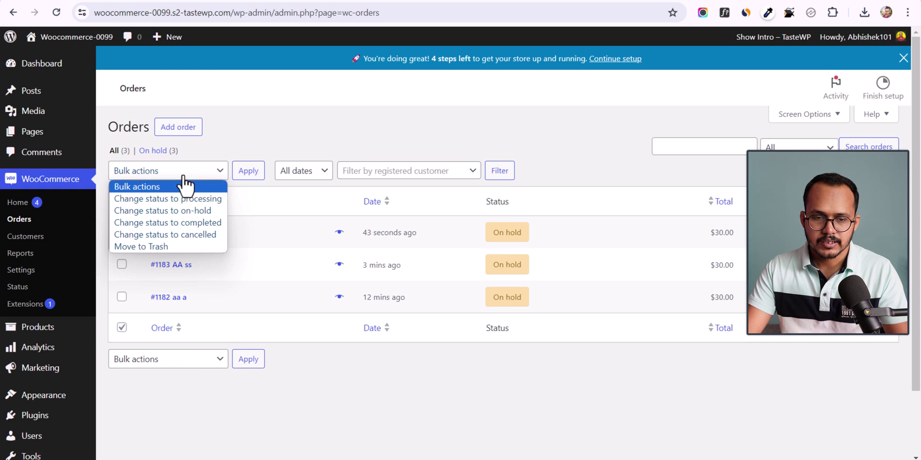
left_click(191, 222)
left_click(248, 173)
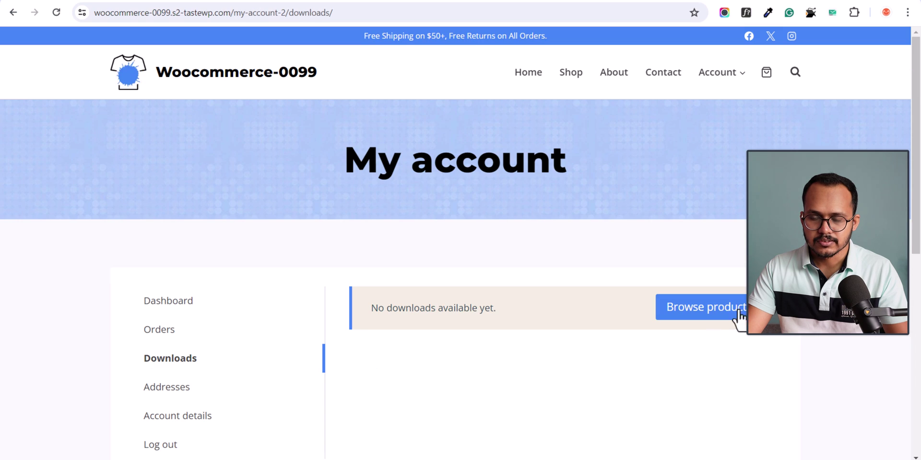
Refresh the Downloads page to confirm the Ebook is offered, then log out
left_click(56, 12)
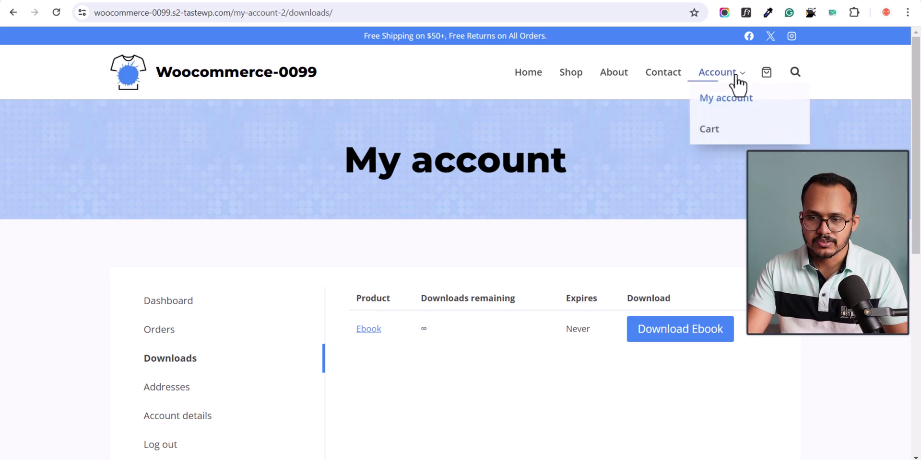
scroll(315, 301, "down", 3)
left_click(165, 265)
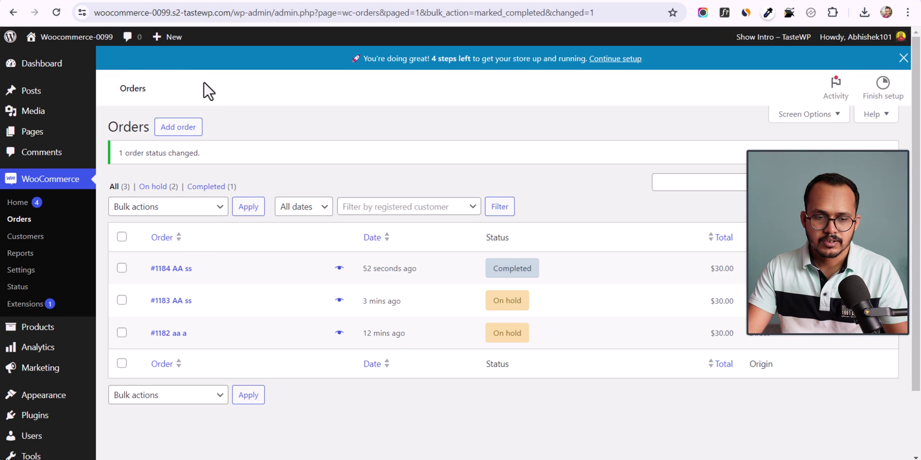
Search Add Plugins for 'wp code', then install and activate WPCode
mouse_move(46, 353)
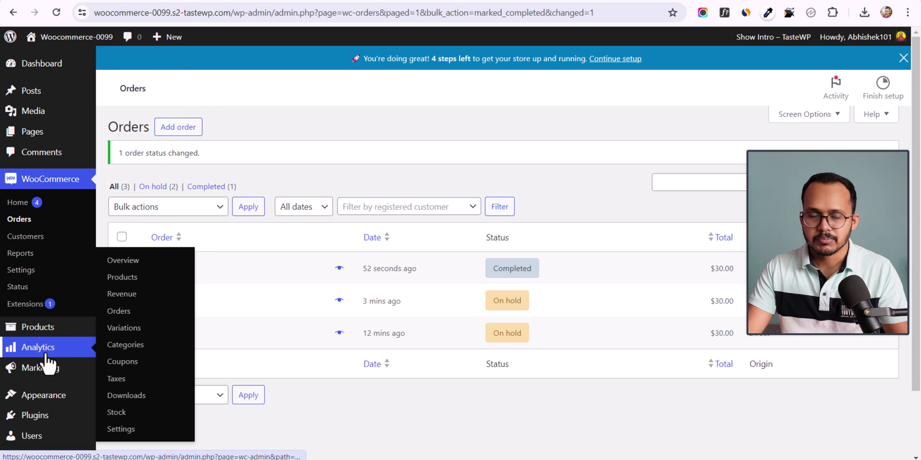
scroll(48, 359, "down", 2)
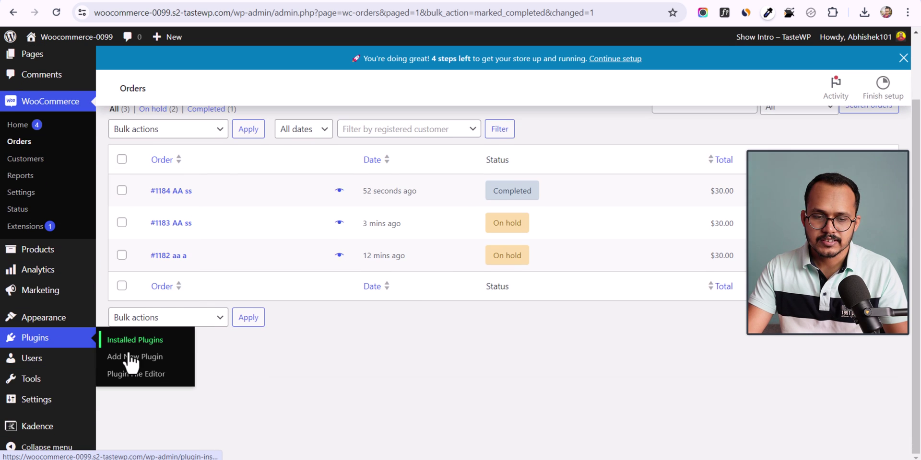
left_click(131, 362)
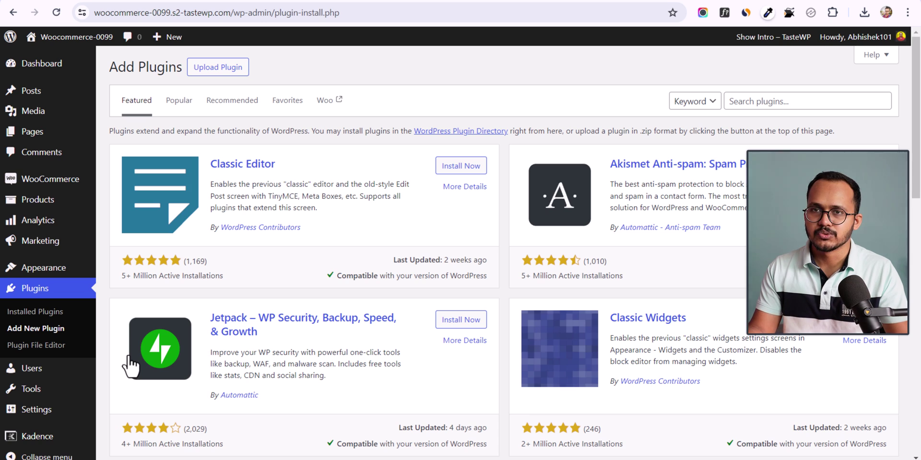
left_click(768, 102)
type("wp code")
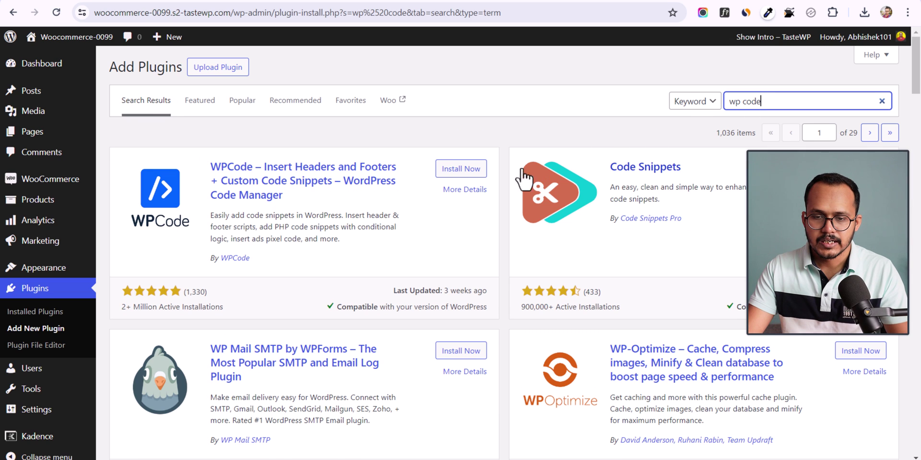
left_click(460, 172)
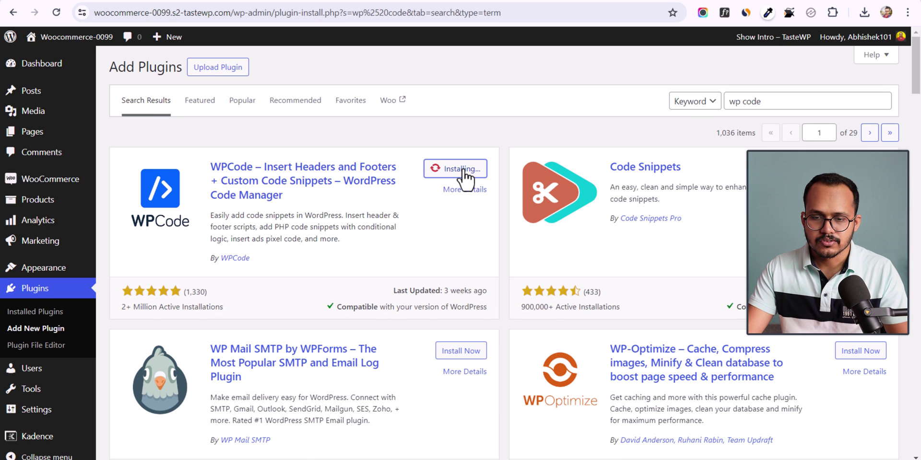
left_click(463, 173)
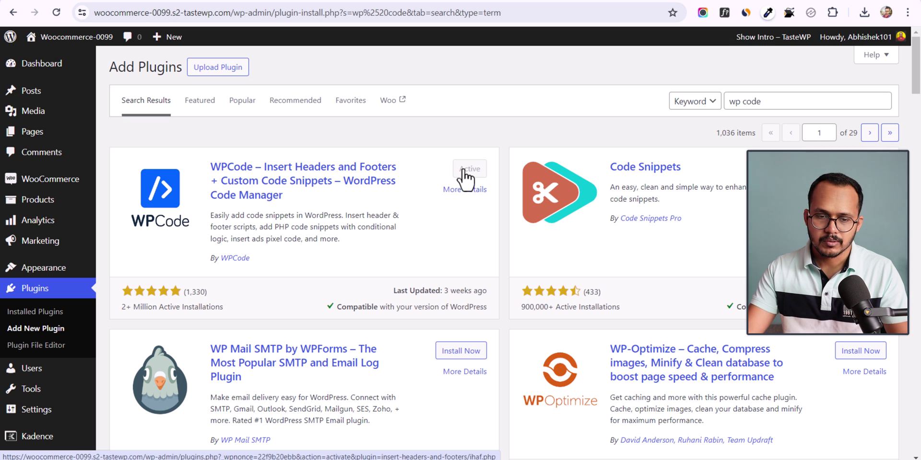
scroll(295, 246, "down", 5)
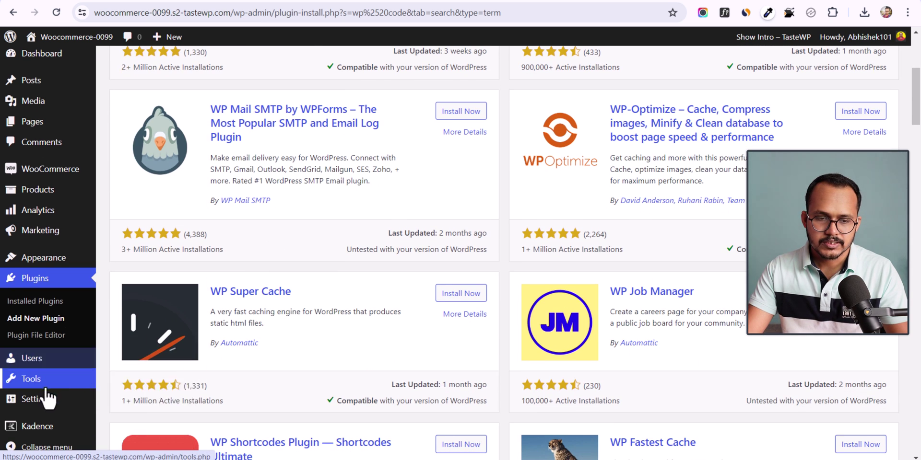
Create a blank custom WPCode snippet titled 'Auto Complete All WooCommerce Order'
left_click(41, 54)
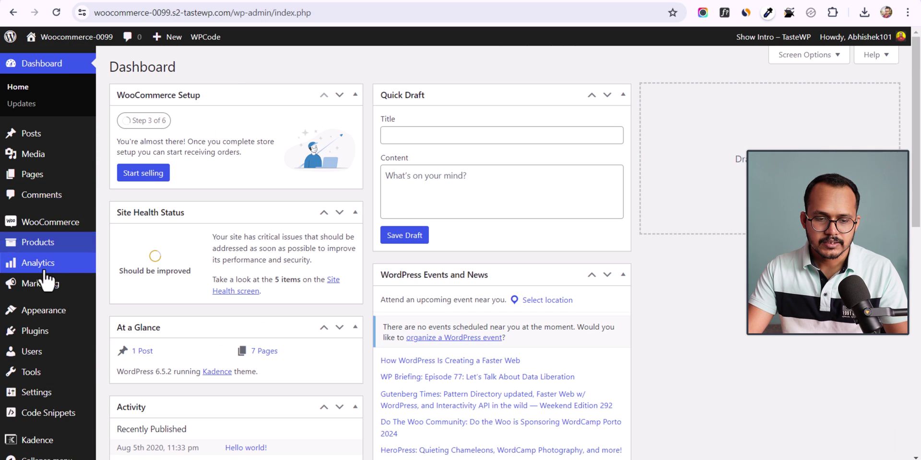
scroll(29, 288, "down", 3)
mouse_move(55, 402)
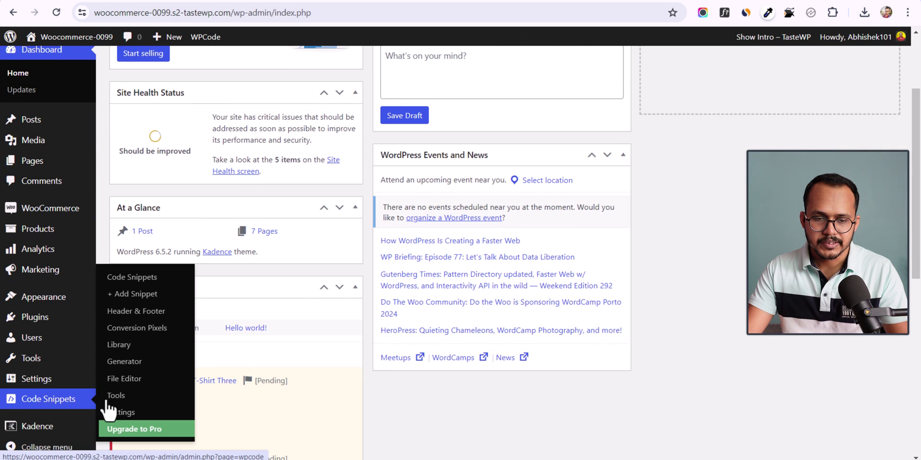
left_click(150, 302)
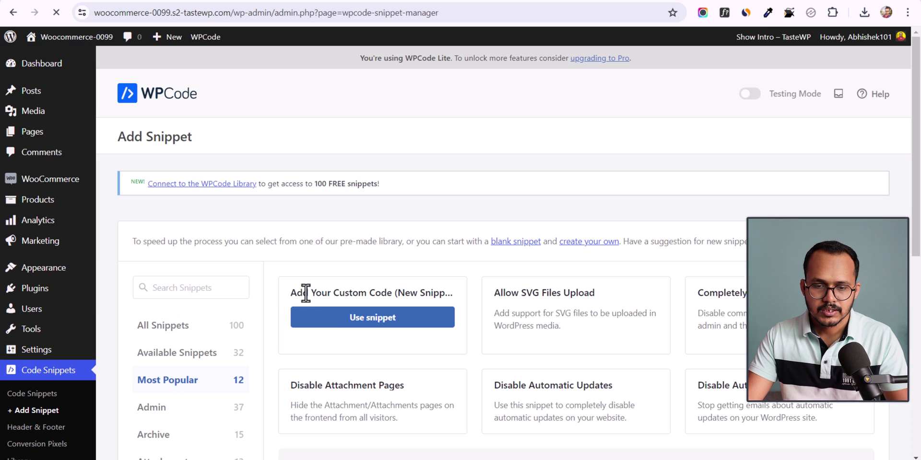
left_click(350, 326)
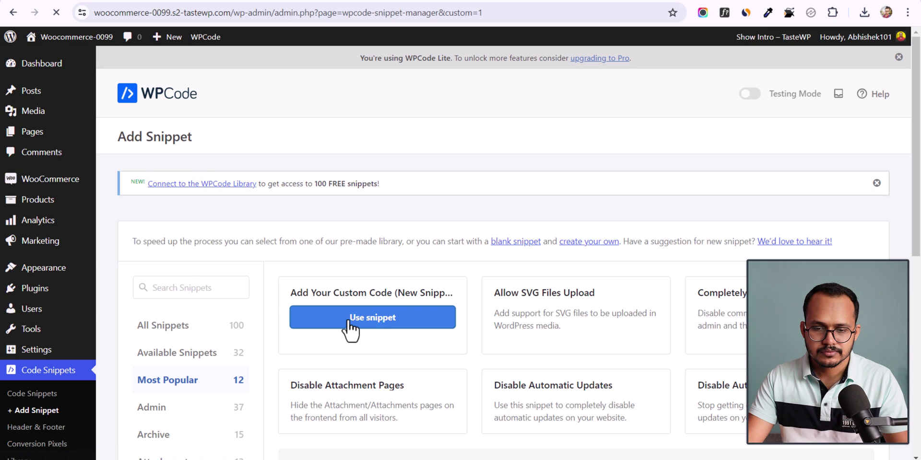
left_click(233, 228)
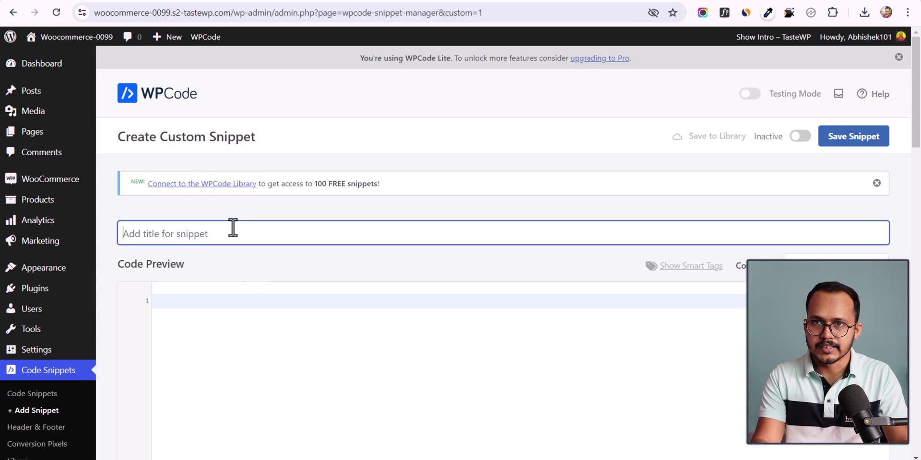
type("Aut")
type("o Complete All WooCommerce Order")
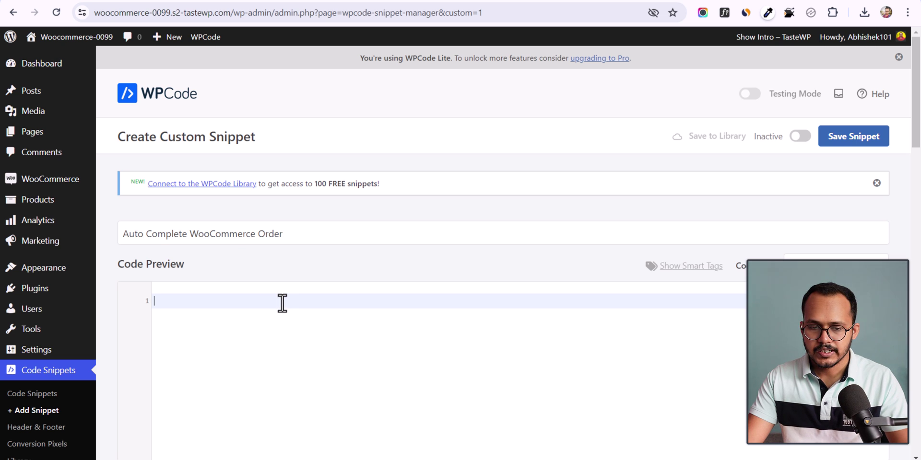
Copy the auto-complete PHP code from Notion and paste it into the snippet's code area
key("alt+Tab")
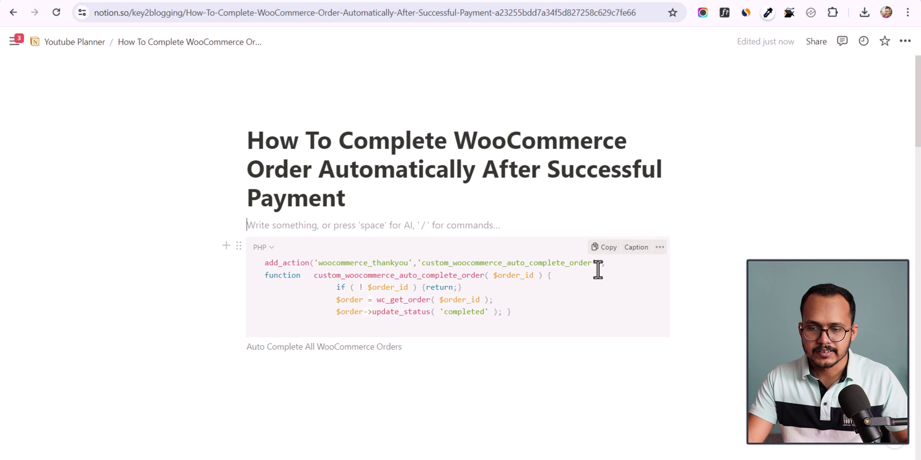
left_click(607, 248)
key("alt+Tab")
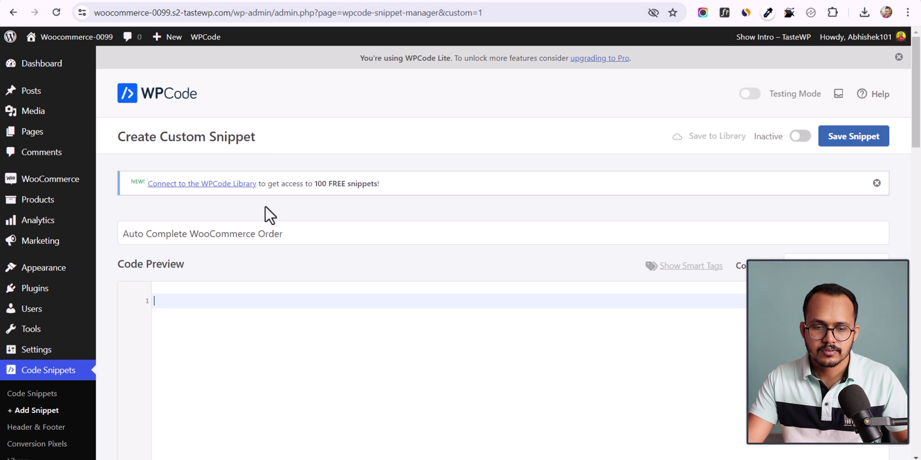
left_click(200, 308)
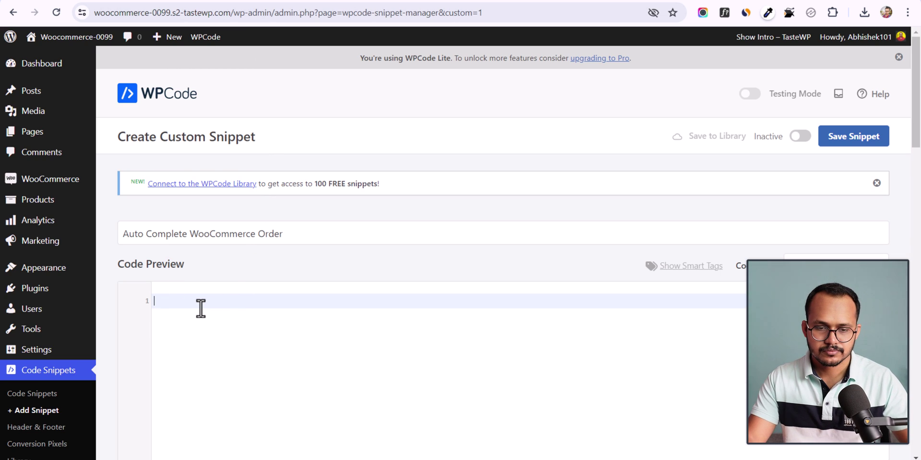
key("ctrl+v")
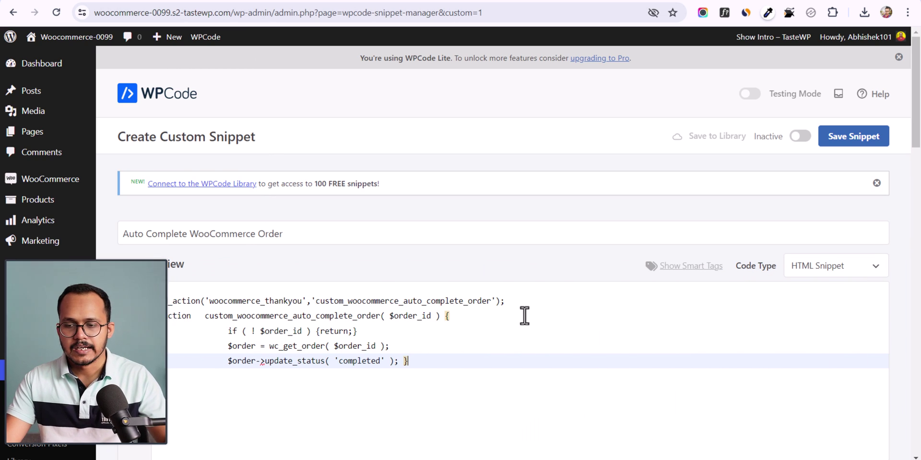
Set the code type to PHP Snippet, make it active, and save
left_click(838, 274)
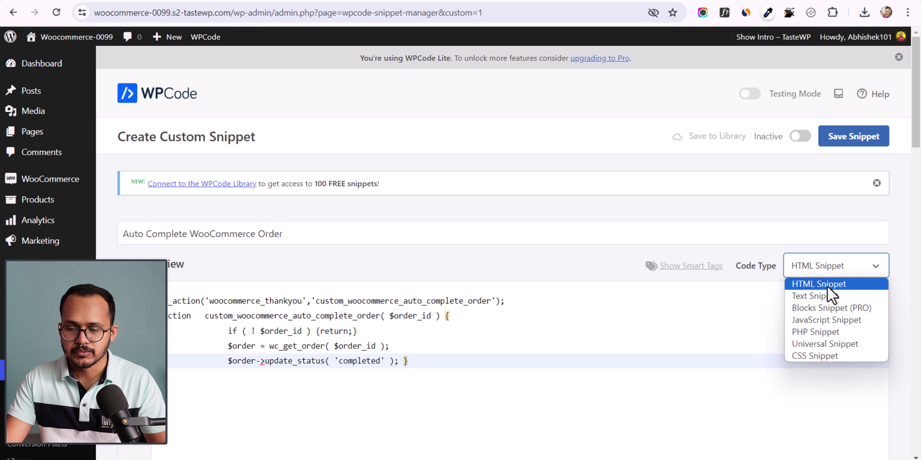
left_click(827, 333)
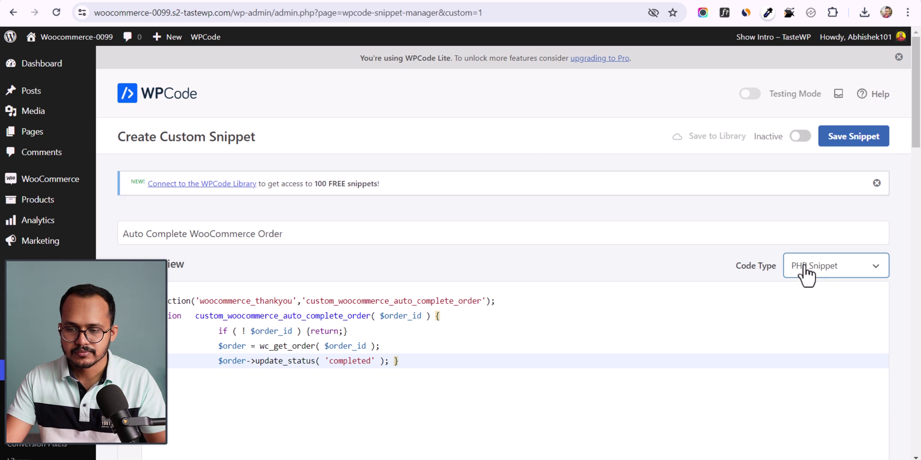
left_click(801, 137)
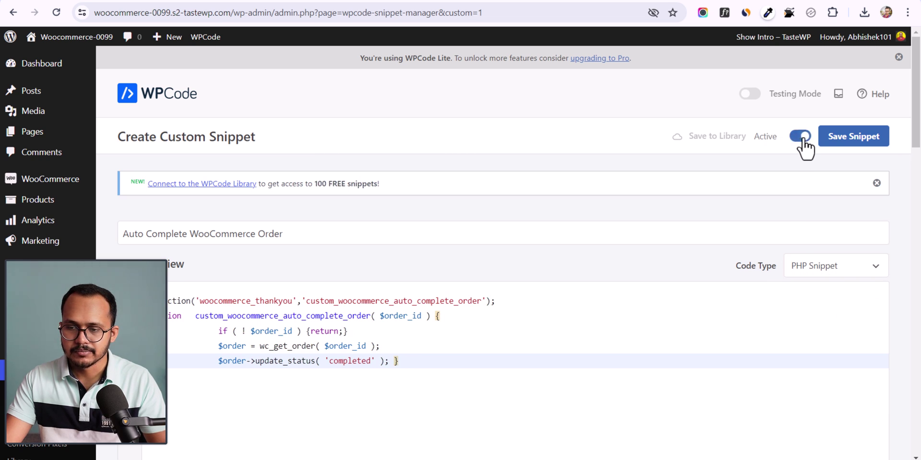
left_click(855, 140)
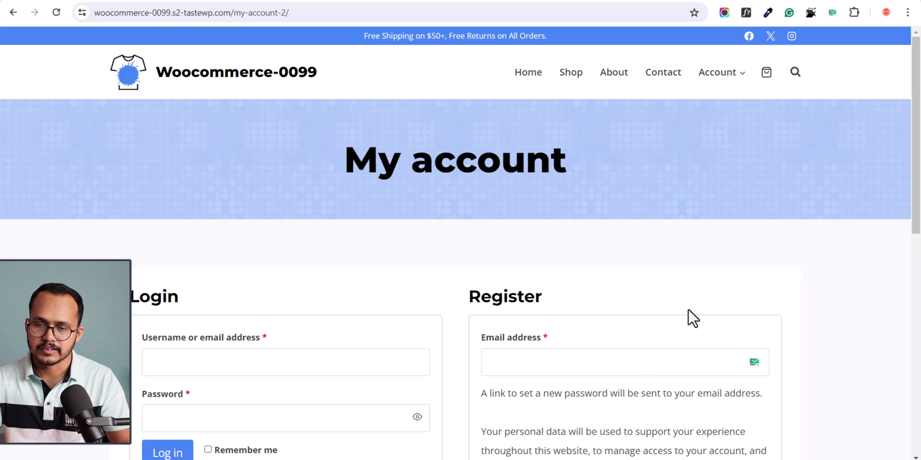
Add the Ebook to the cart from the Shop page and open the cart
left_click(572, 82)
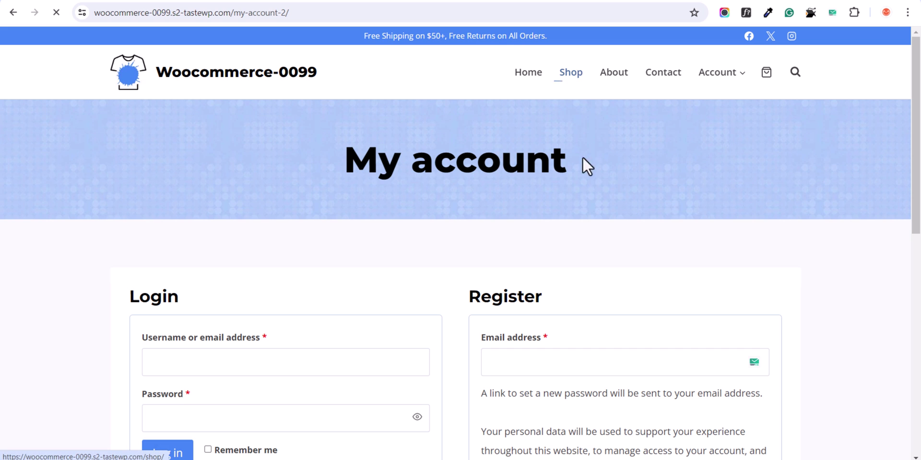
scroll(424, 298, "down", 5)
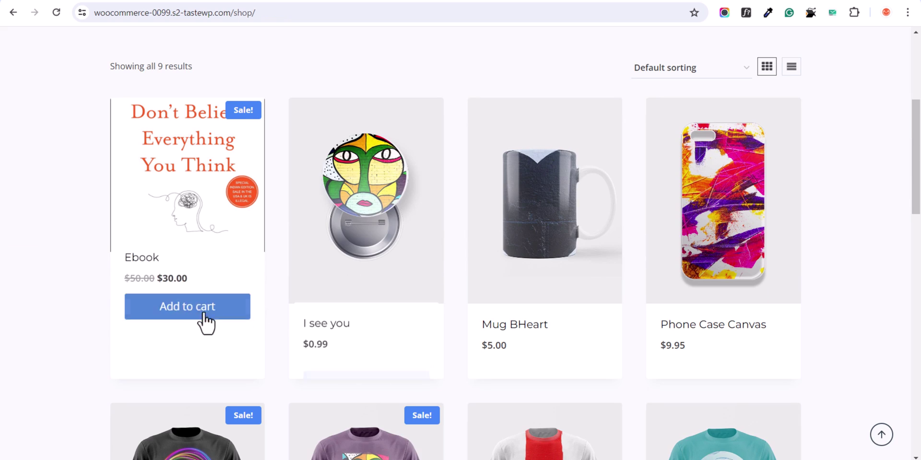
left_click(173, 309)
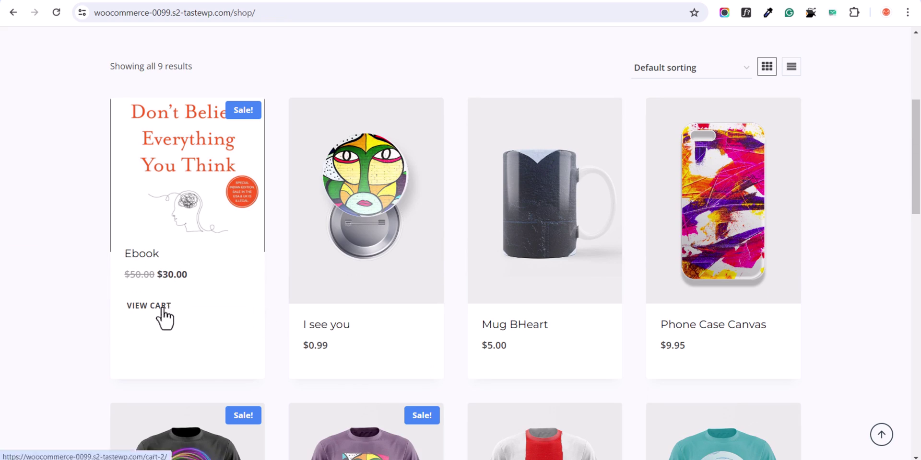
left_click(153, 307)
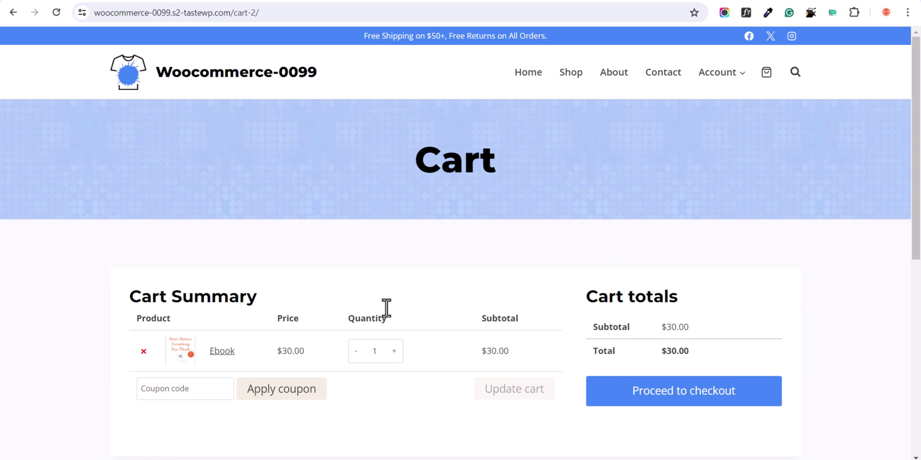
At checkout, fill in the billing details and place the cash-on-delivery test order
left_click(640, 392)
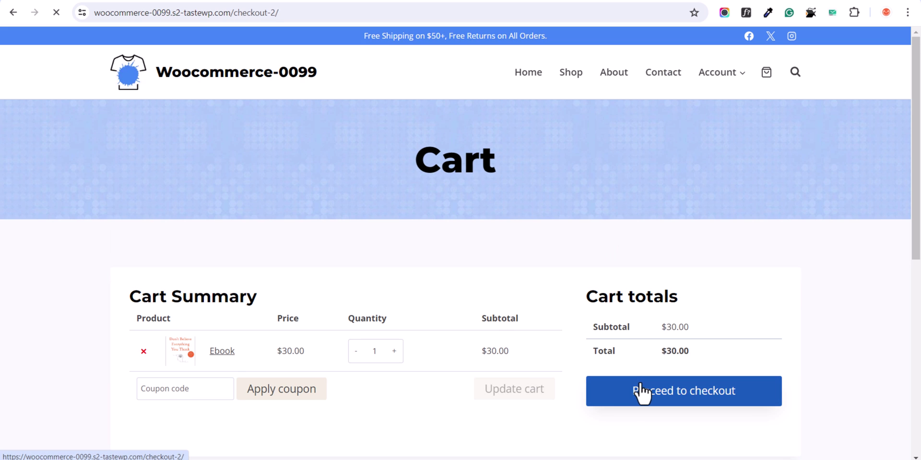
scroll(323, 317, "down", 3)
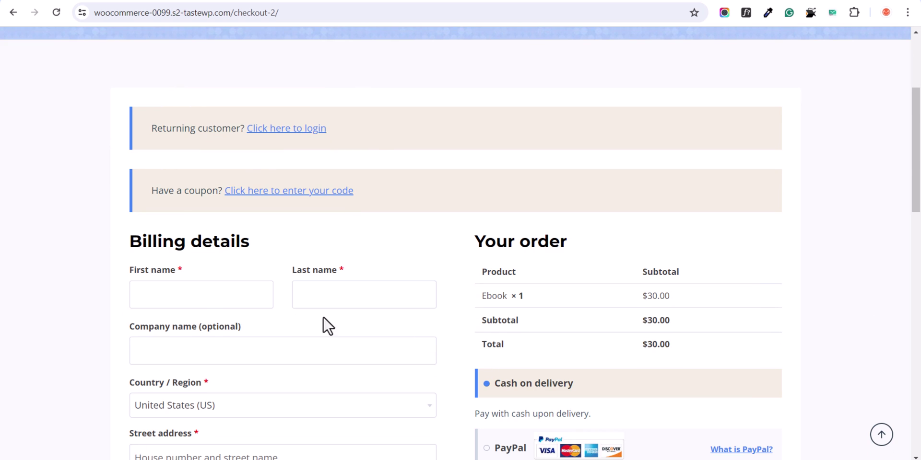
left_click(213, 291)
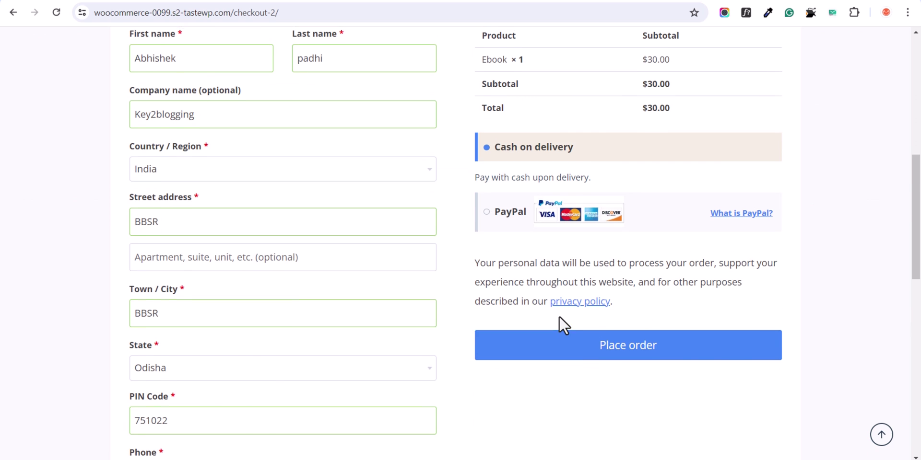
scroll(559, 315, "up", 4)
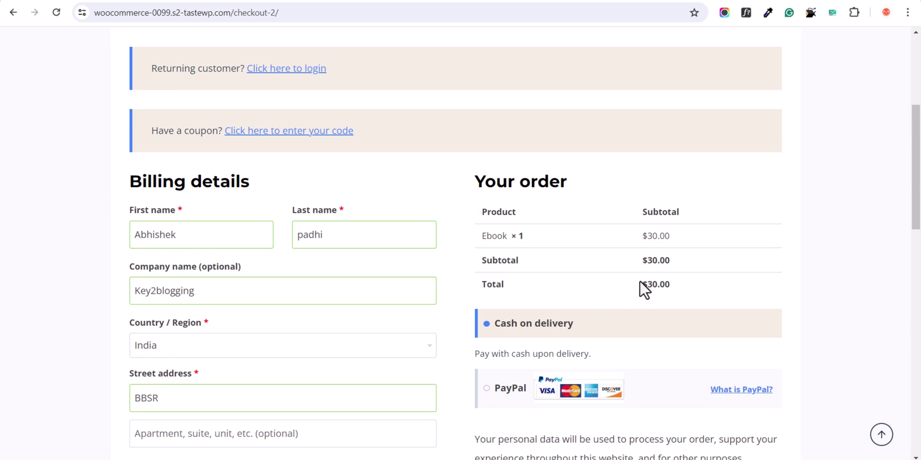
scroll(718, 261, "down", 3)
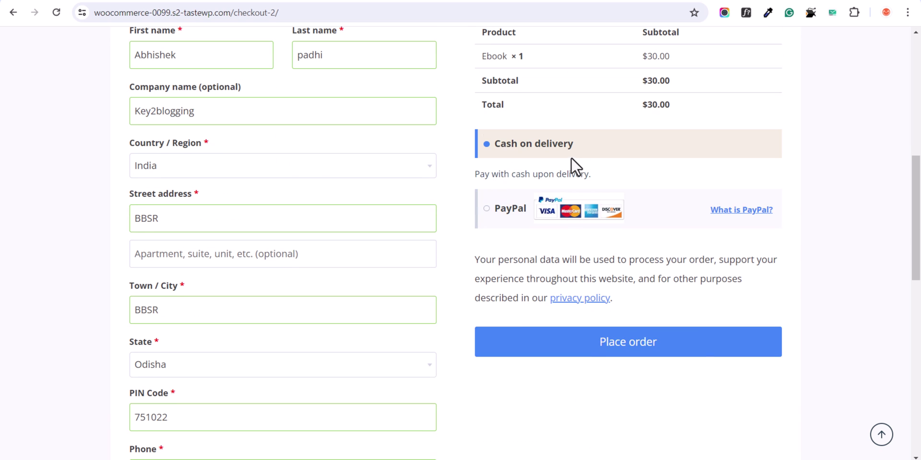
left_click(640, 356)
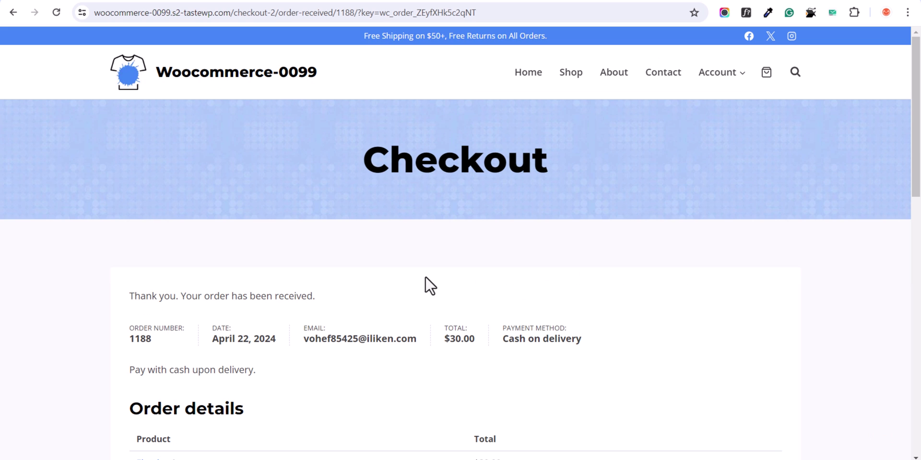
Confirm the order was received and the Ebook is listed under Downloads, then return to the snippet editor
scroll(425, 277, "down", 3)
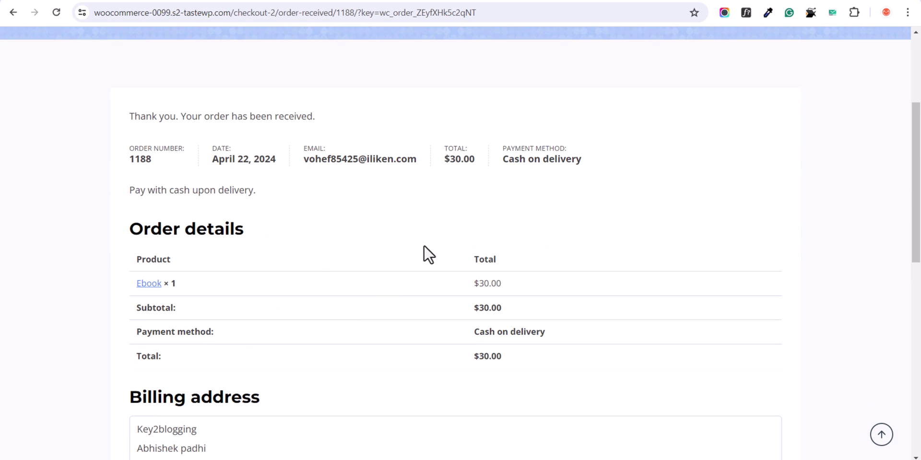
scroll(545, 238, "up", 4)
mouse_move(717, 72)
left_click(720, 98)
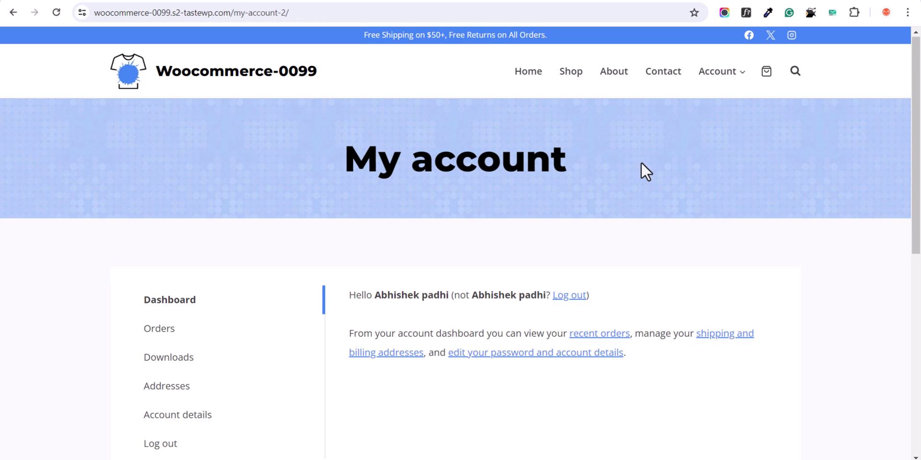
scroll(234, 210, "down", 2)
left_click(182, 240)
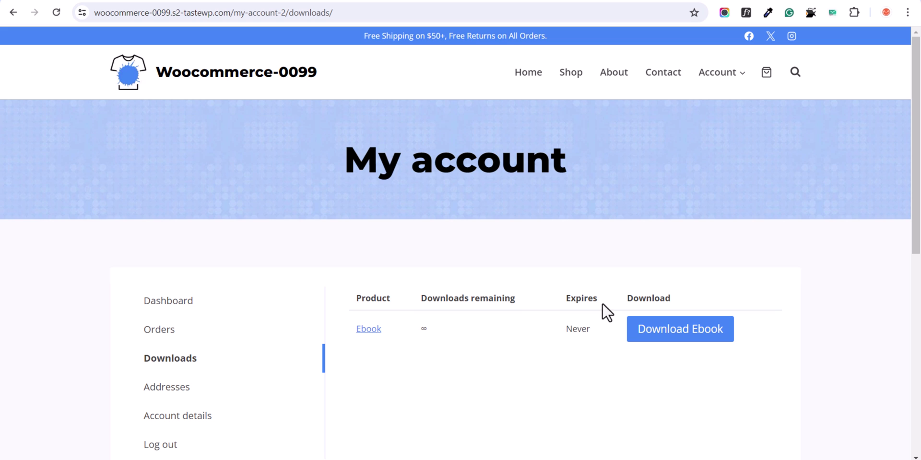
left_click(484, 412)
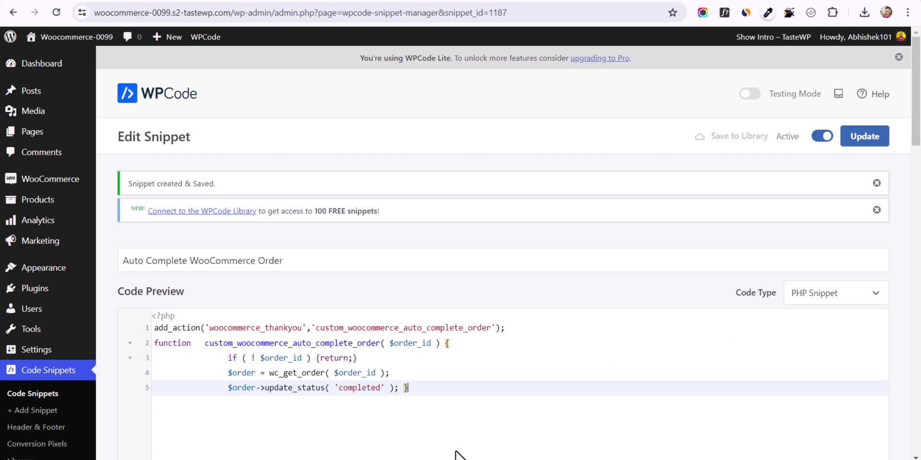
Open WooCommerce > Orders, where the newest $30.00 order already shows Completed
mouse_move(21, 189)
left_click(117, 199)
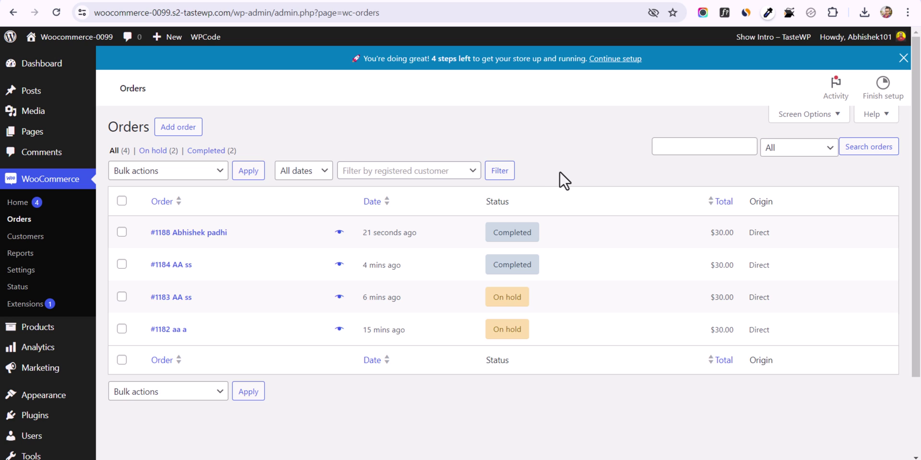
In Payments, uncheck 'Accept COD if the order is virtual' for Cash on delivery and save
left_click(20, 269)
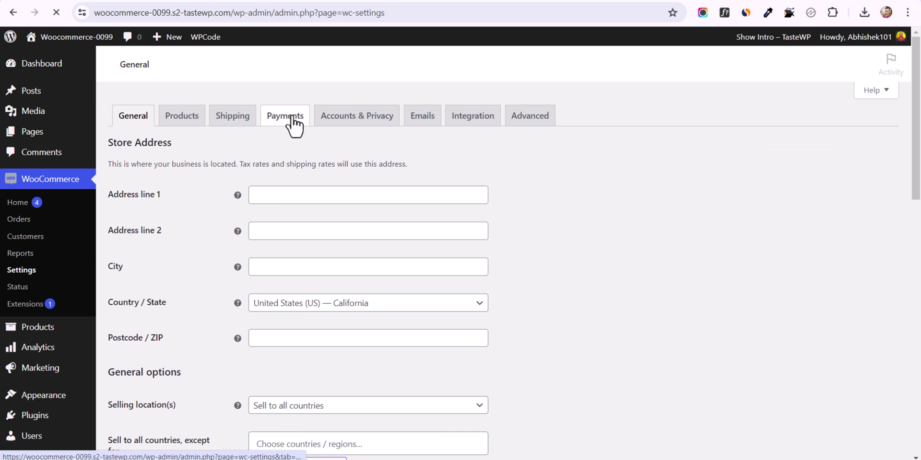
left_click(291, 119)
scroll(318, 329, "down", 3)
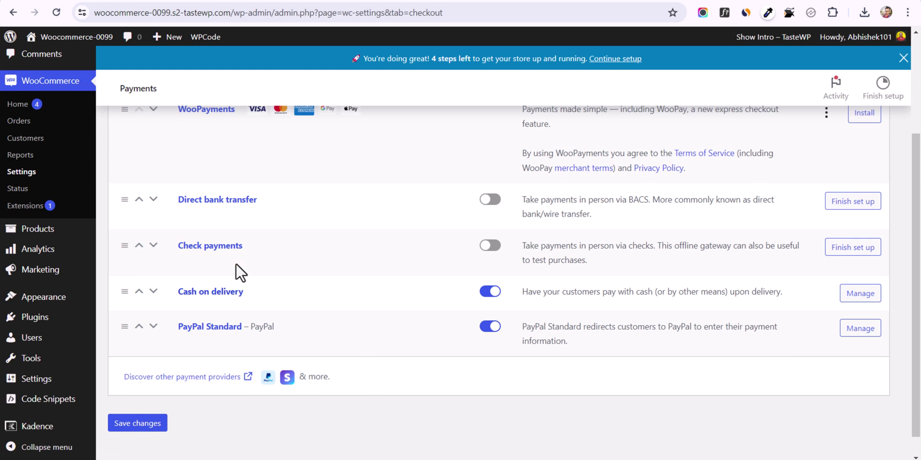
left_click(854, 301)
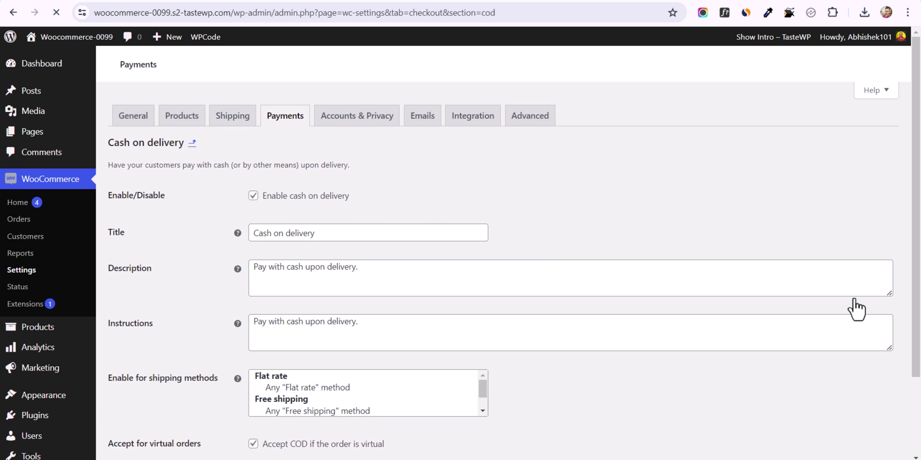
scroll(853, 308, "down", 3)
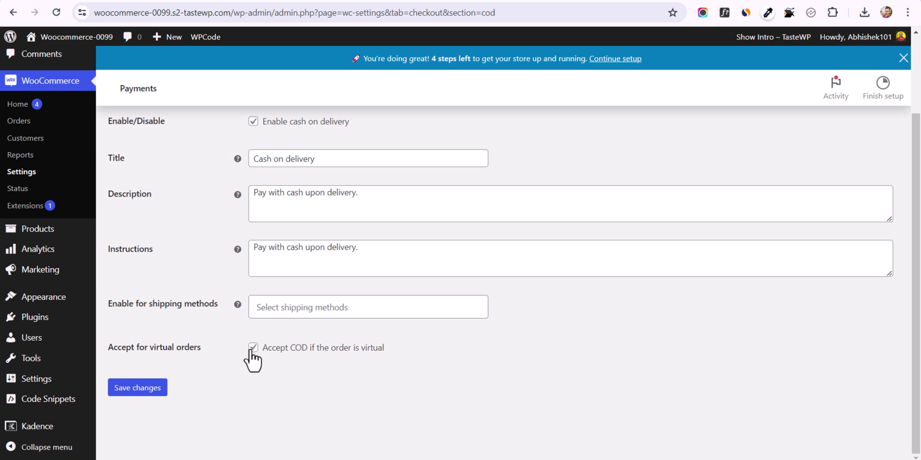
left_click(253, 348)
left_click(118, 391)
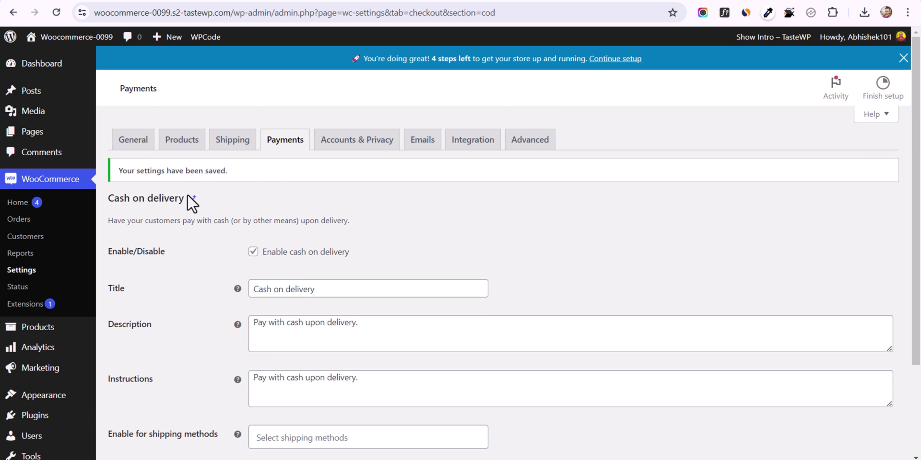
Switch Cash on delivery off in the payment methods list and save the changes
left_click(194, 199)
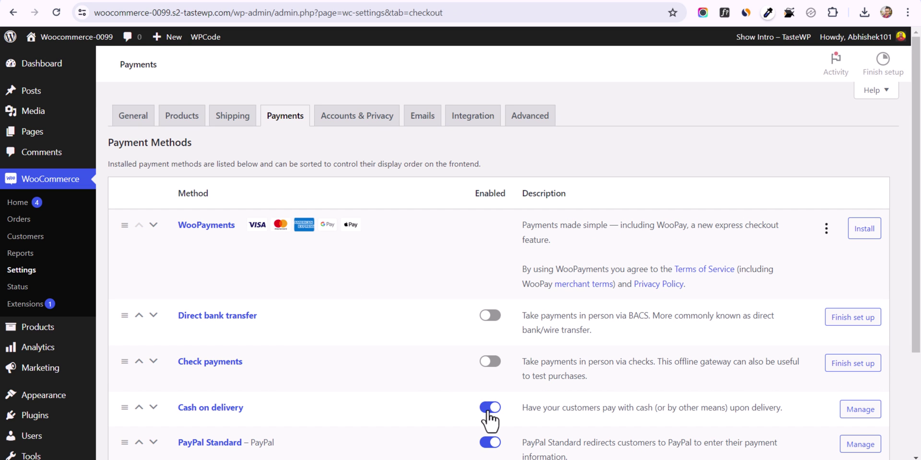
left_click(488, 409)
scroll(469, 416, "down", 4)
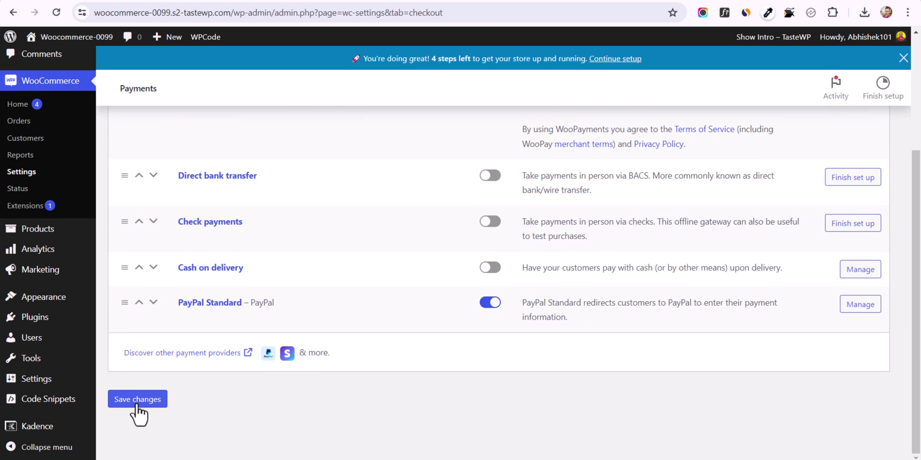
left_click(137, 400)
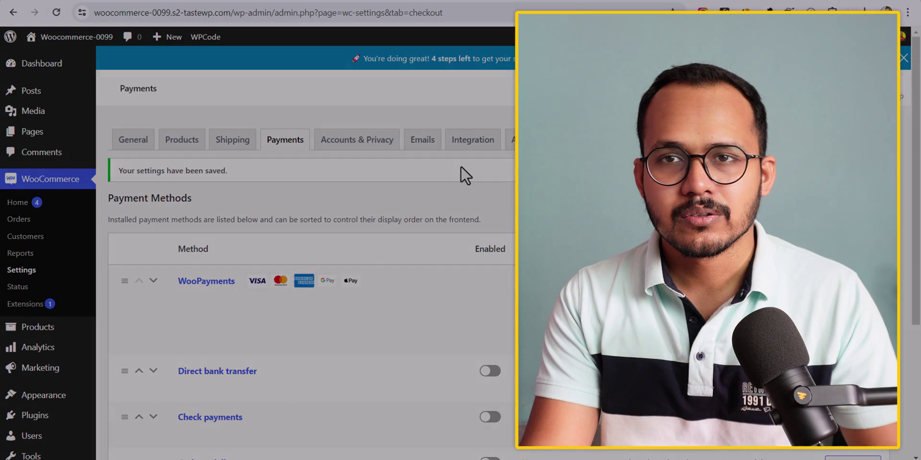